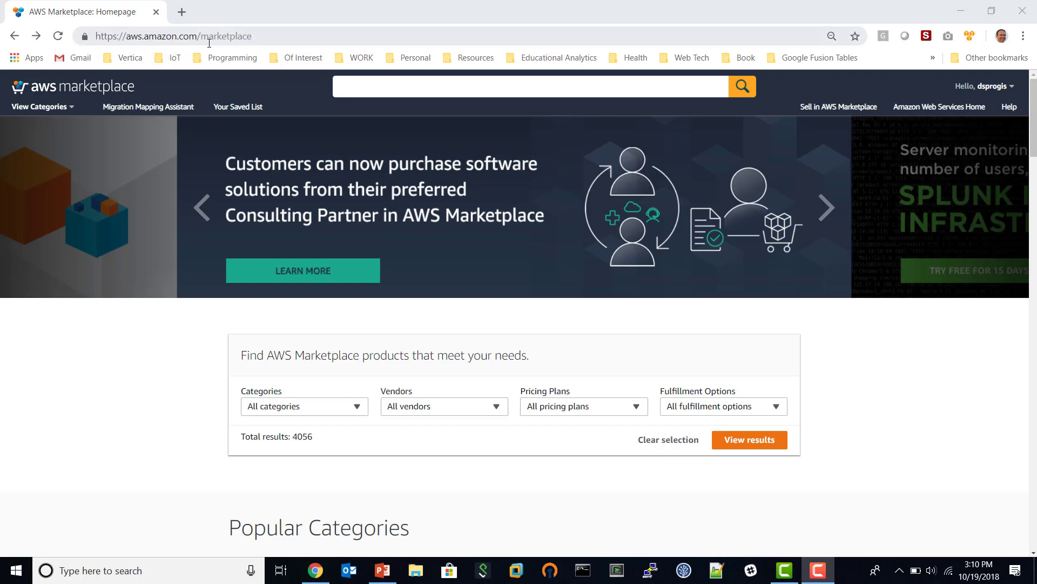
Step: Search the marketplace for vertica and open the Vertica by the Hour, Amazon Linux subscription page
click(385, 84)
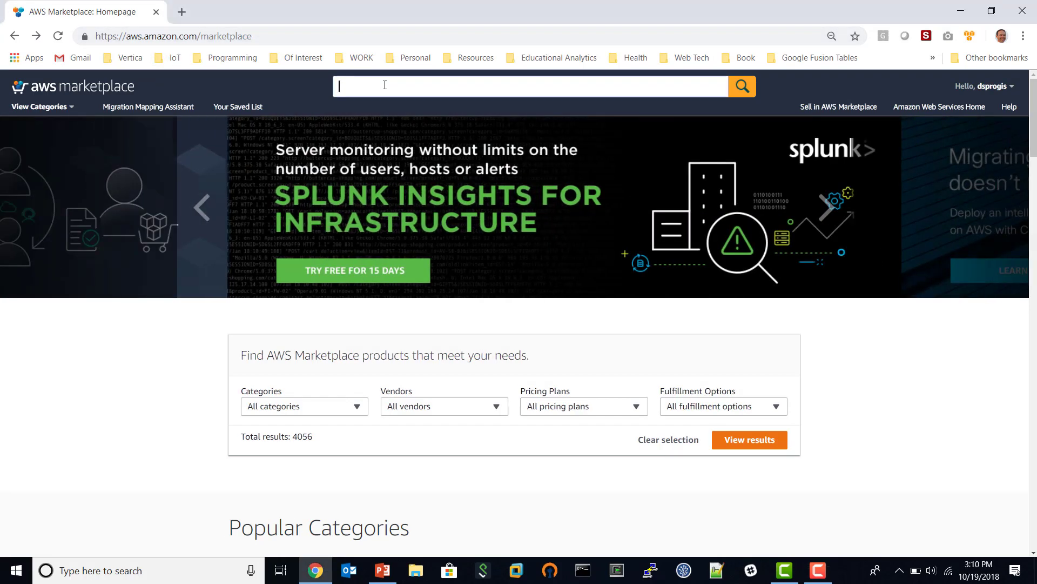
text(vertica)
key(Return)
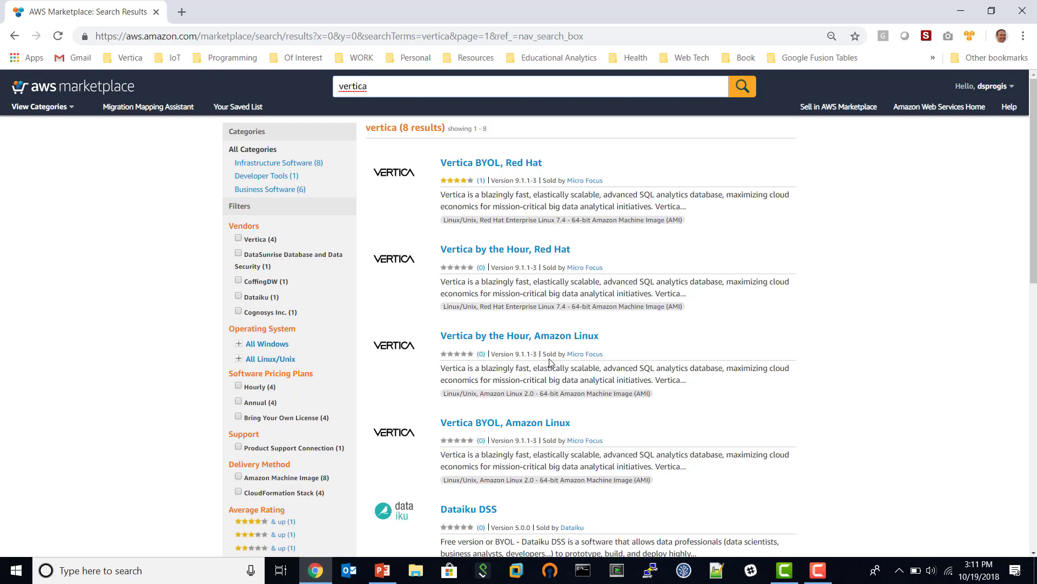
click(520, 339)
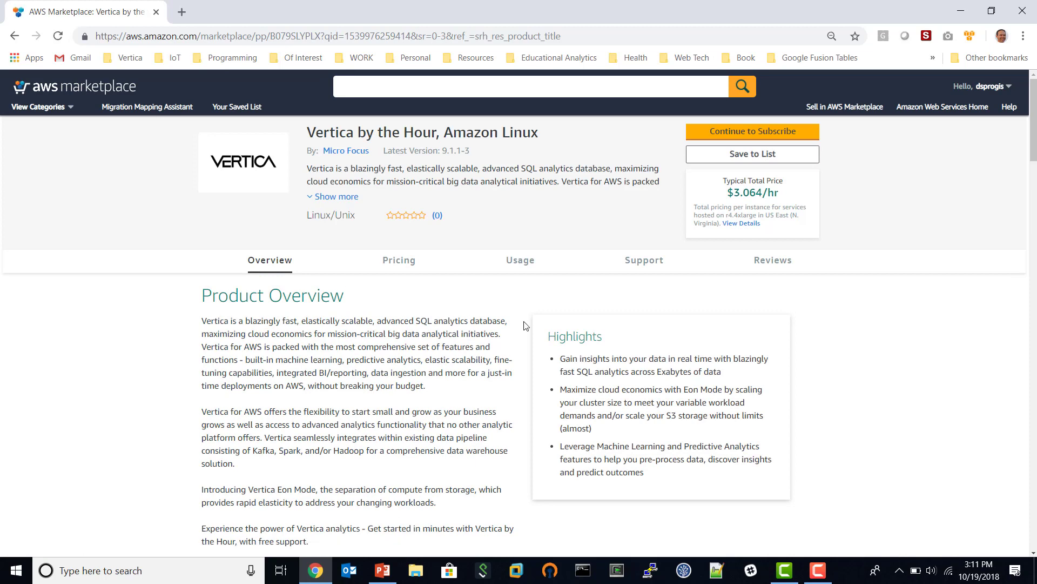
click(739, 134)
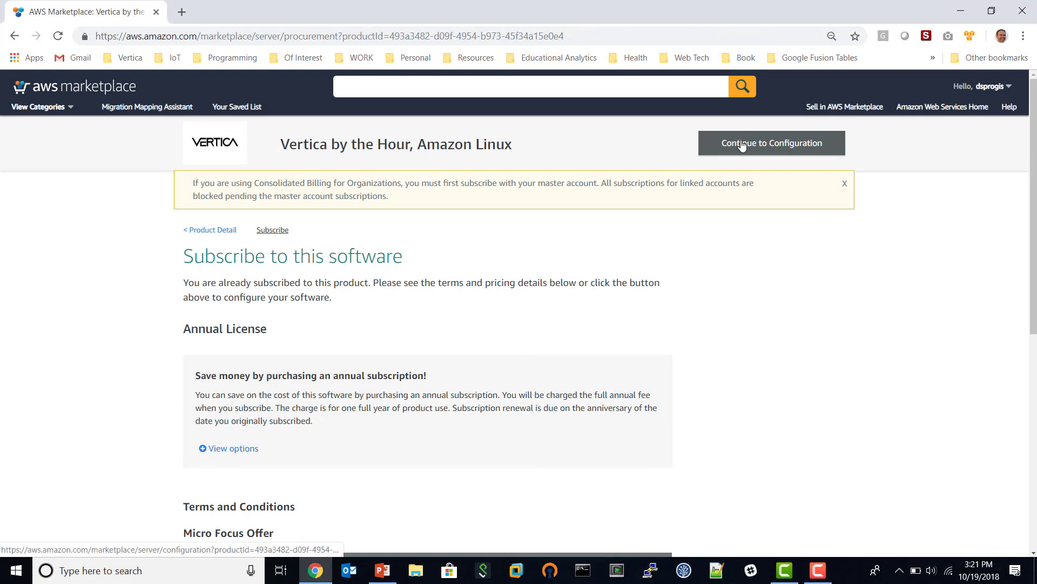
Step: Choose CloudFormation fulfillment with the 'Management Console with 3 Vertica nodes' template
click(742, 146)
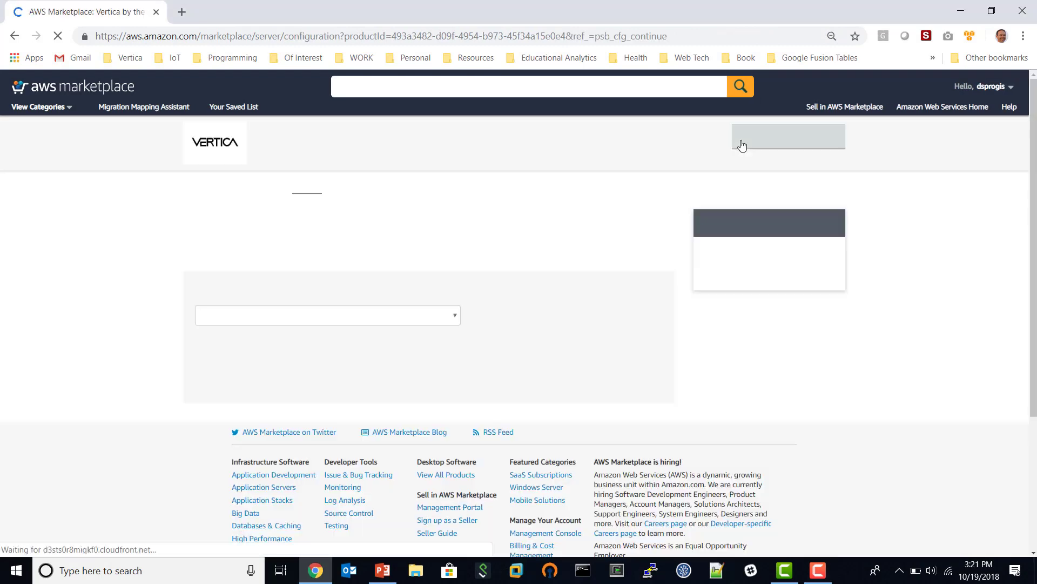
click(281, 316)
click(274, 355)
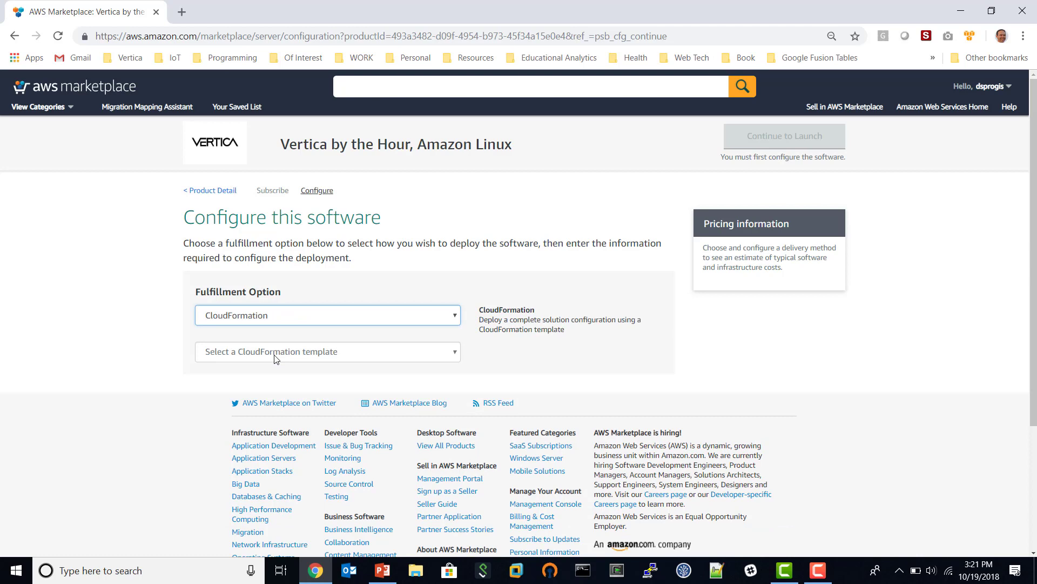
click(274, 355)
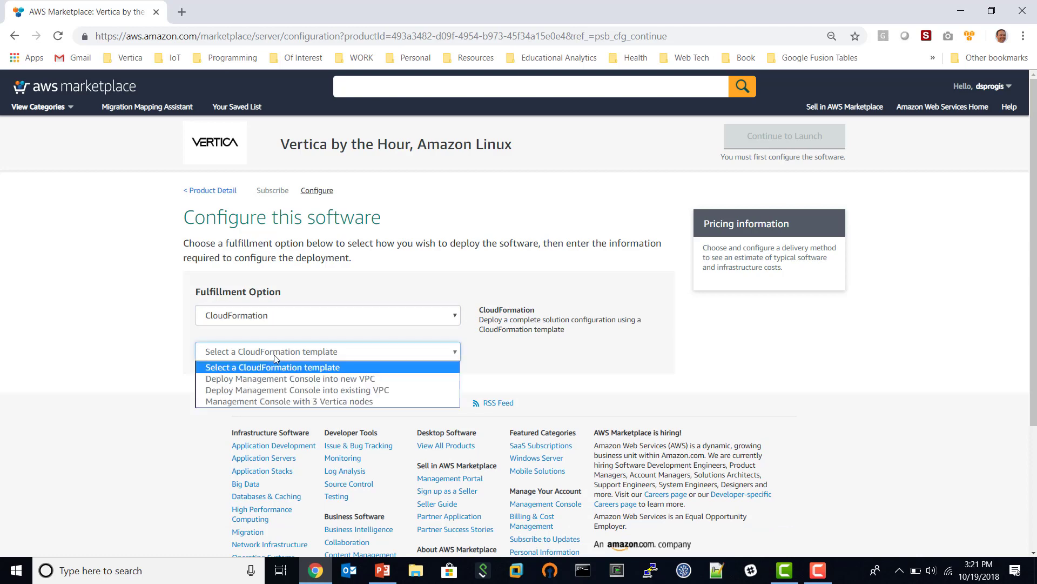
click(280, 404)
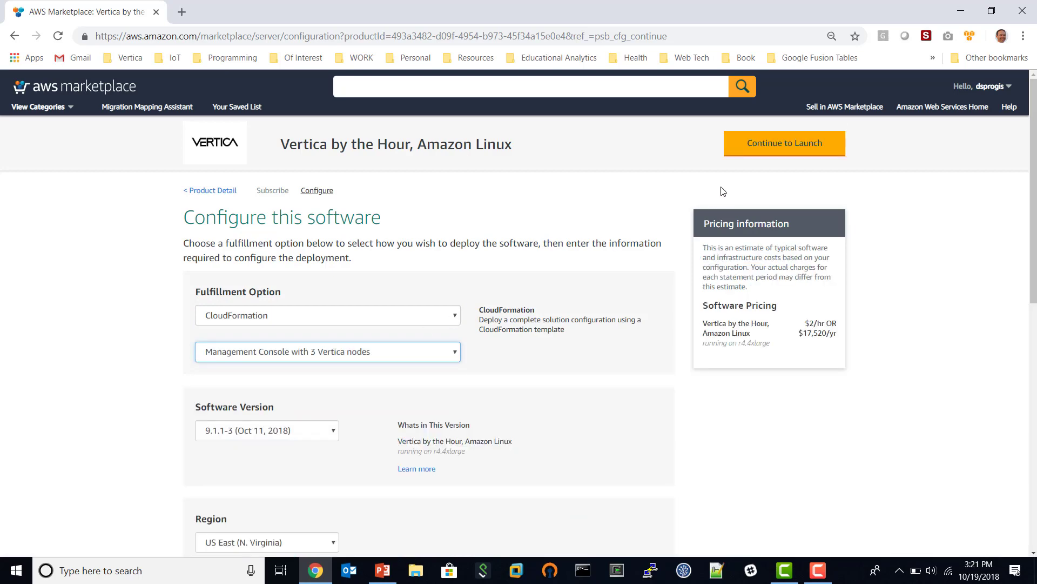
Step: Launch the configuration through CloudFormation from the launch review page
click(778, 146)
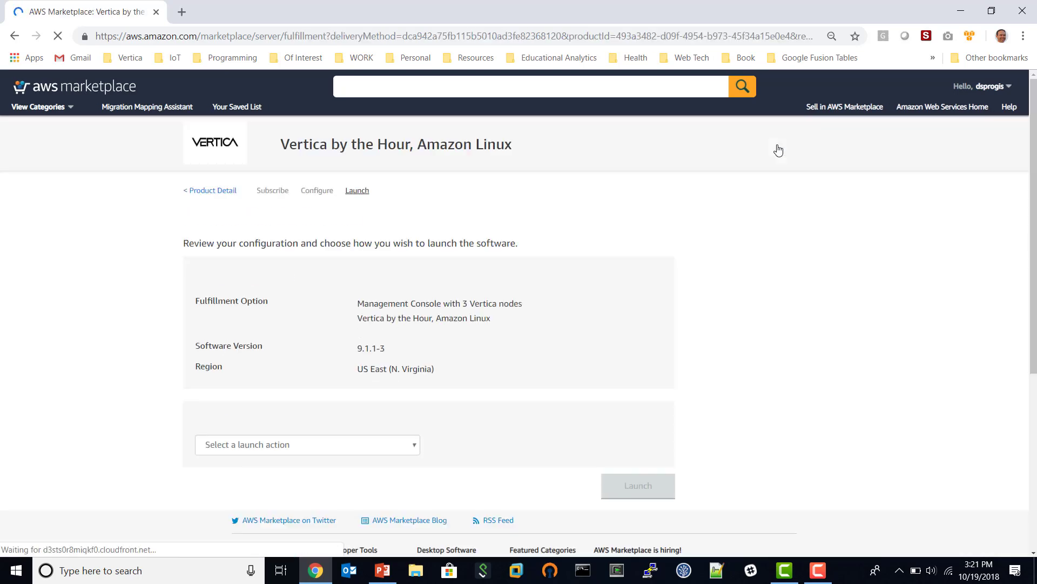
click(310, 447)
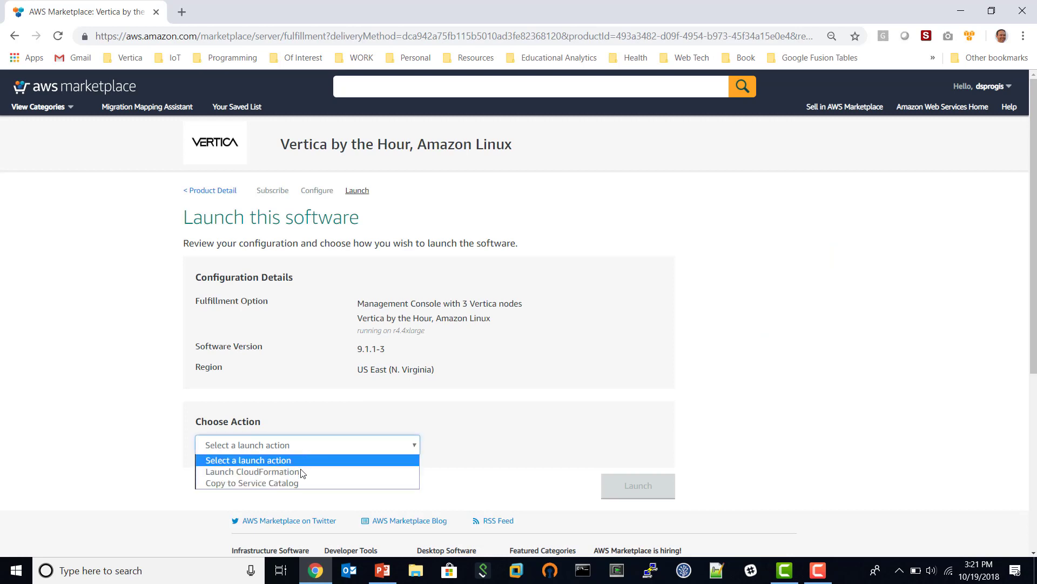
click(302, 475)
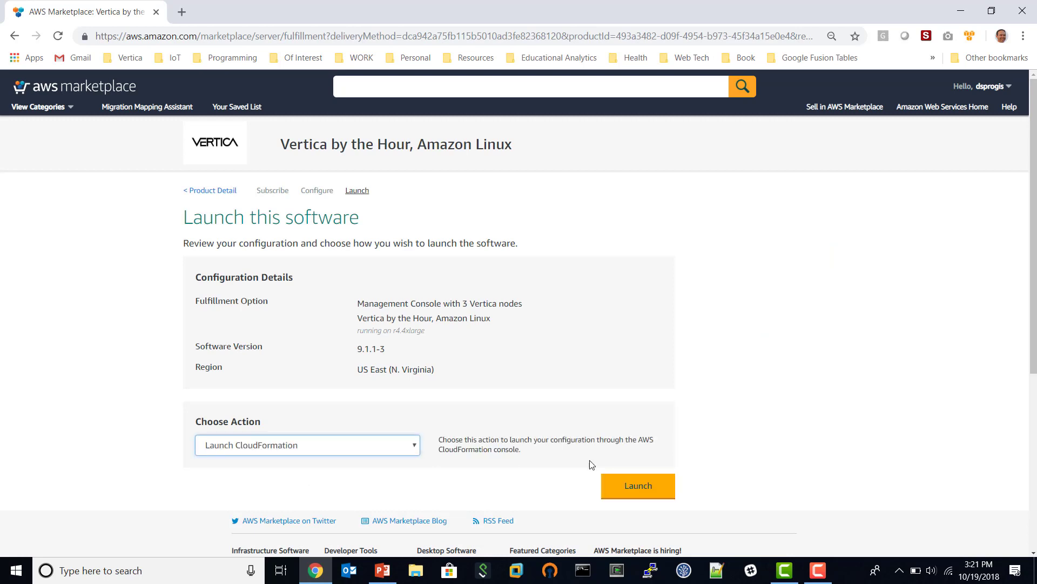
click(638, 486)
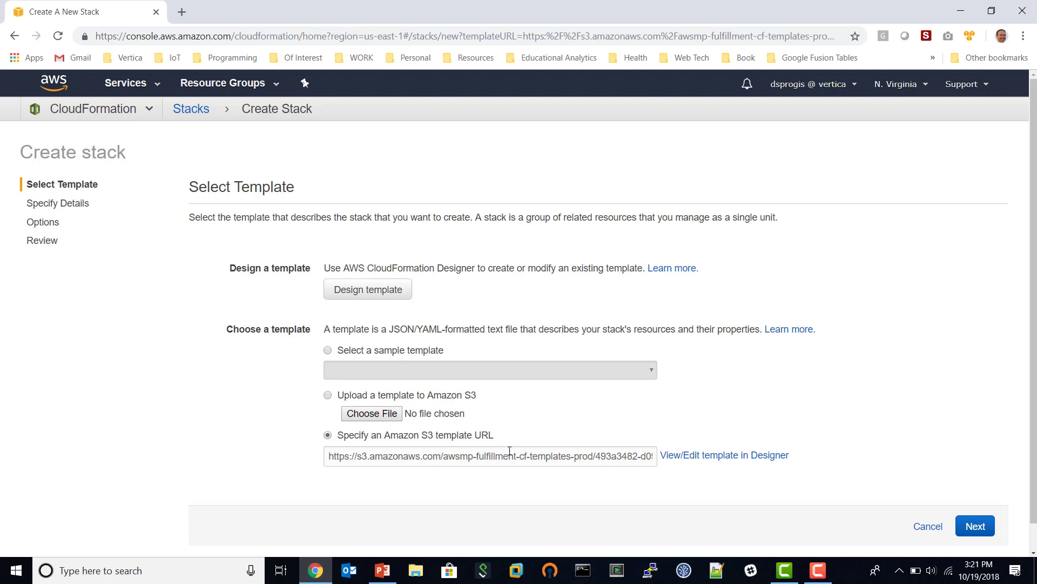
Step: Name the stack vertica-by-the-hour-demo and enter the S3 communal storage path and administrator password
click(973, 524)
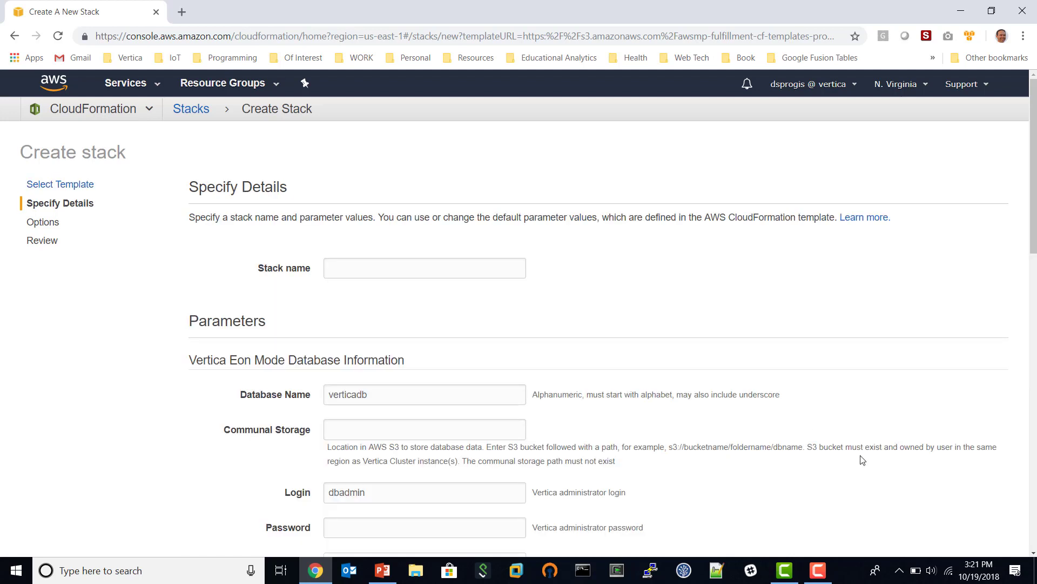
click(446, 269)
text(ver)
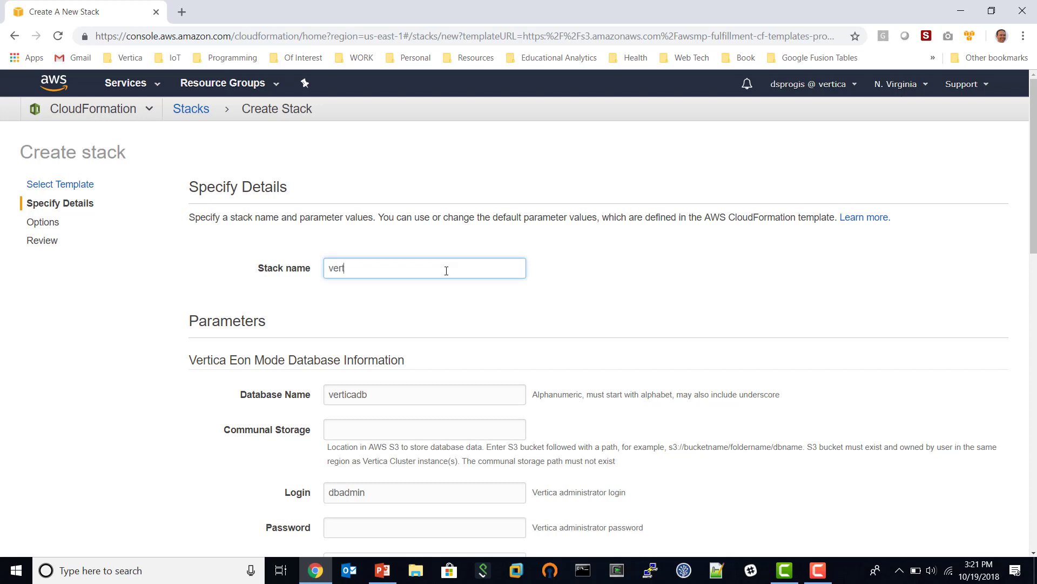
text(tica-b)
text(y-the-h)
text(our-)
text(demo)
click(357, 428)
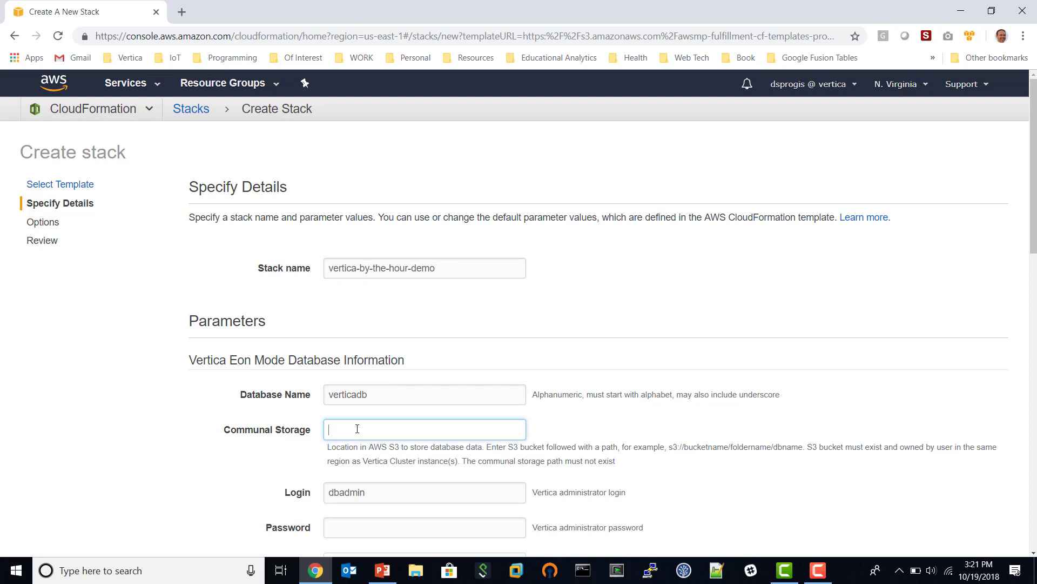
text(s3:)
text(//dsprog)
text(is/demo)
text(05)
click(361, 528)
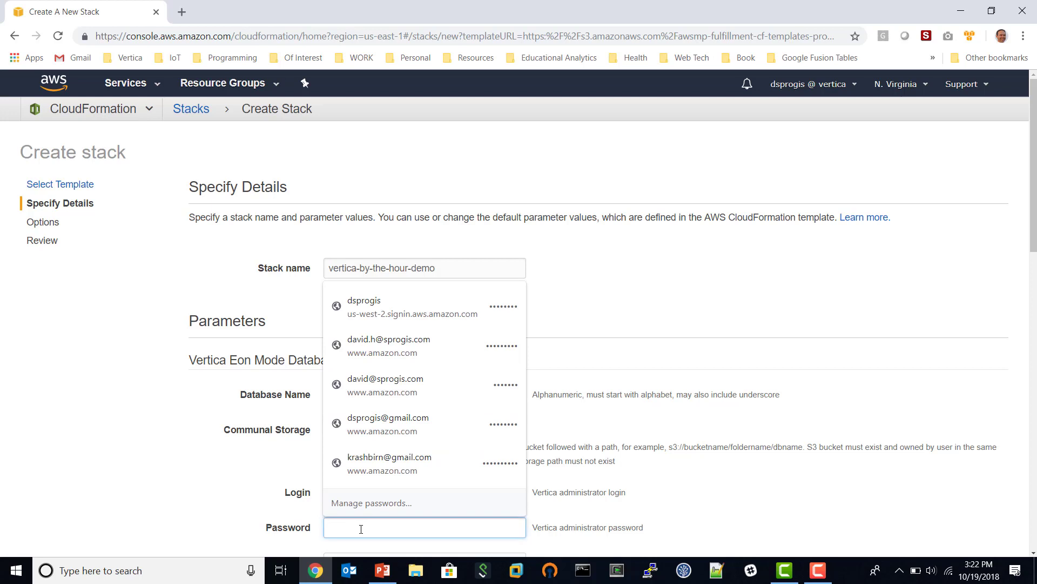
text(*)
text(******)
key(Tab)
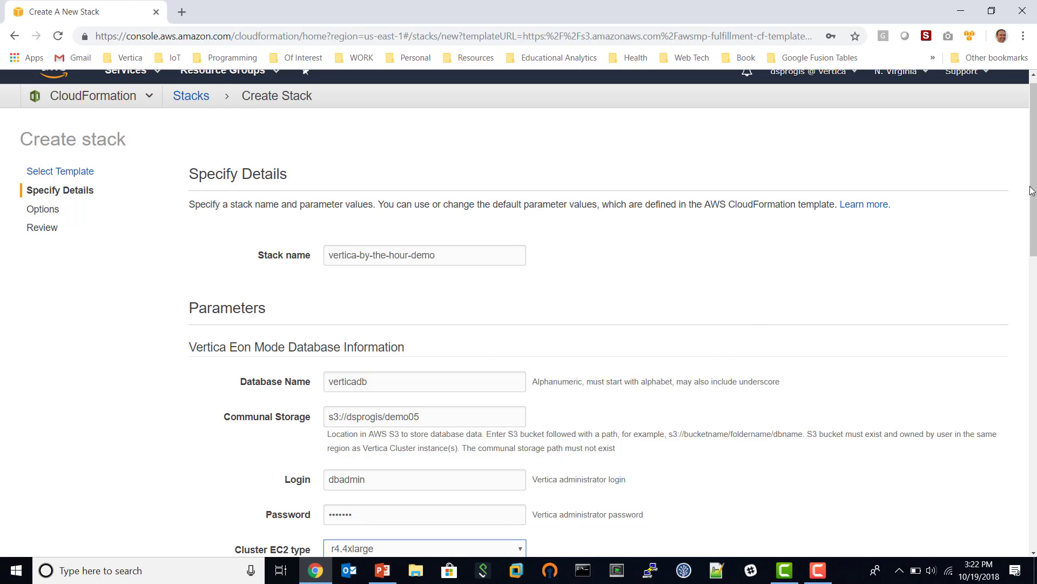
drag(1033, 191, 1035, 359)
Step: Enter the Management Console password, choose the matching key pair, and set CIDR range 0.0.0.0/0
click(387, 339)
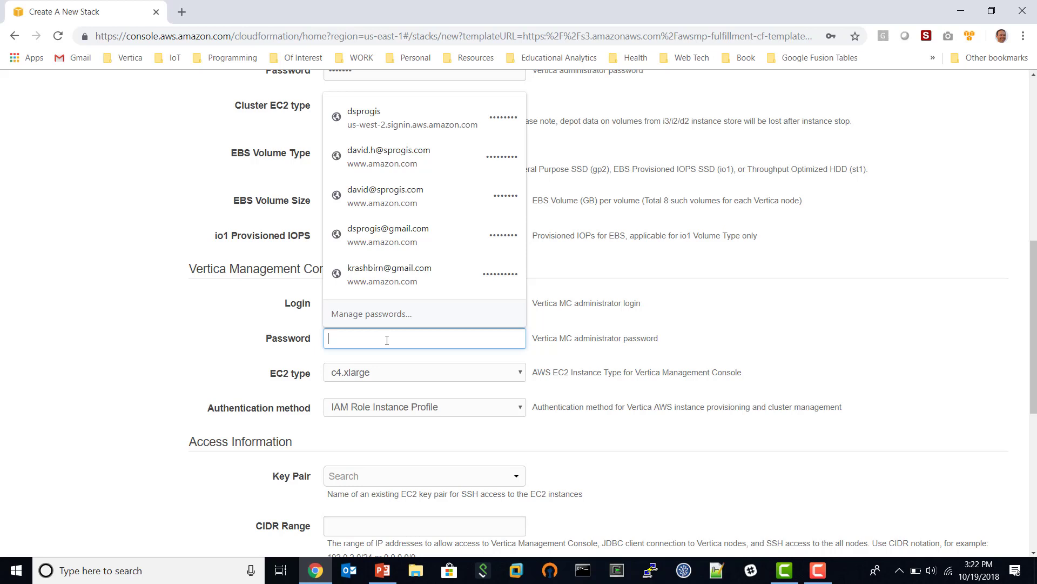
text(*******)
text(**)
key(Tab)
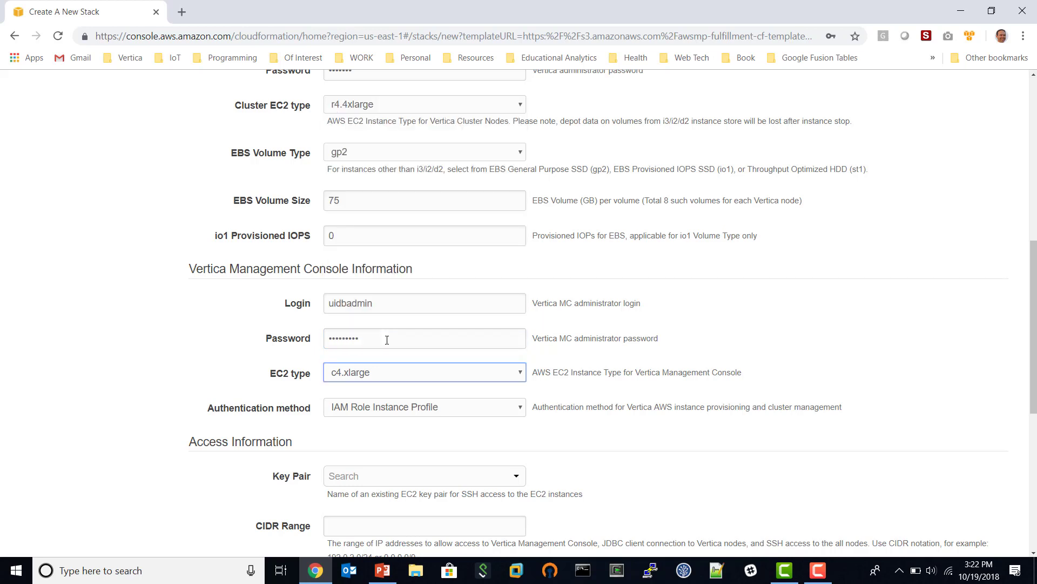
click(351, 478)
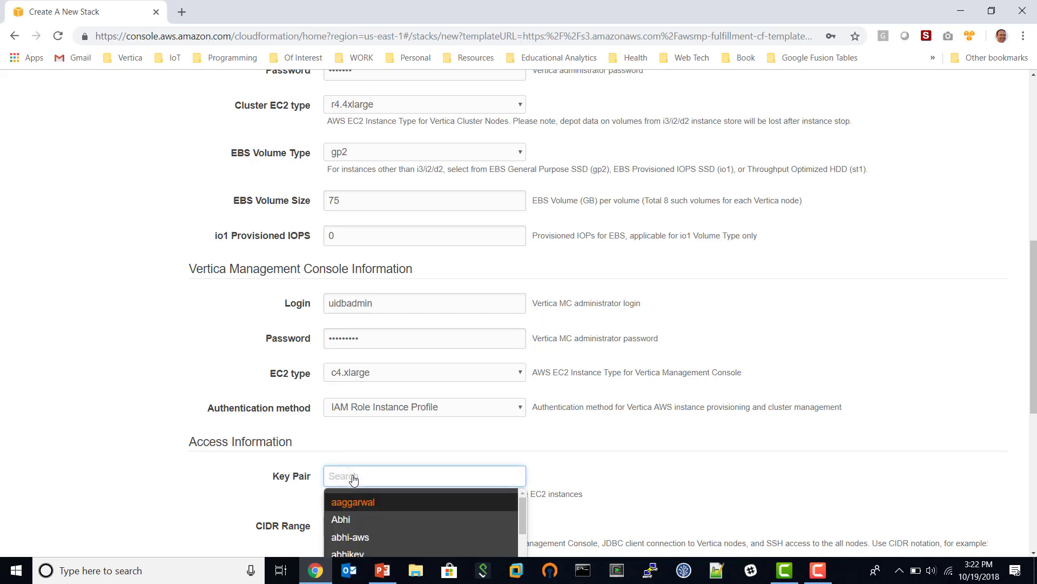
text(spr)
click(354, 503)
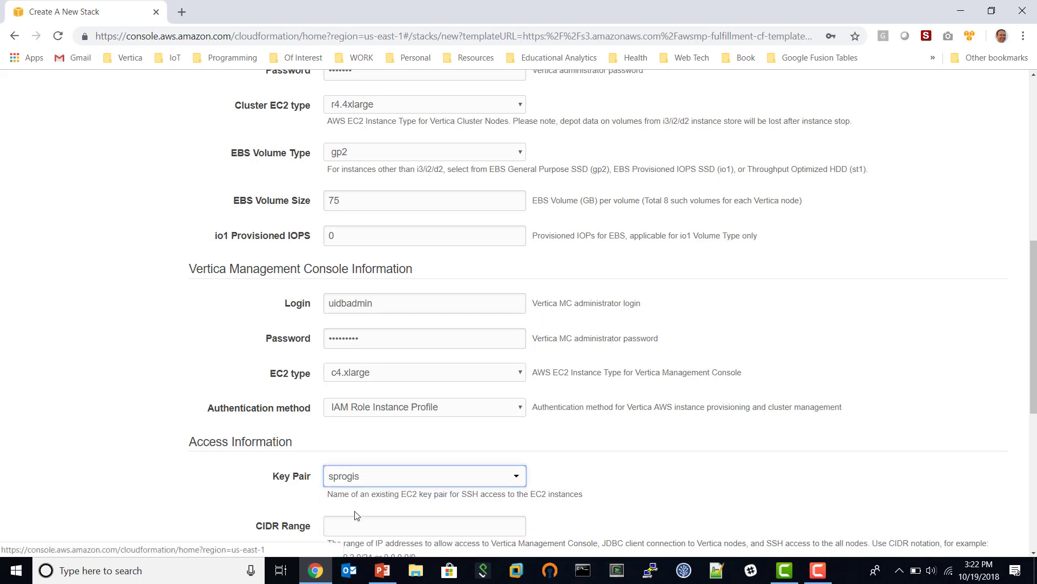
click(362, 528)
text(0)
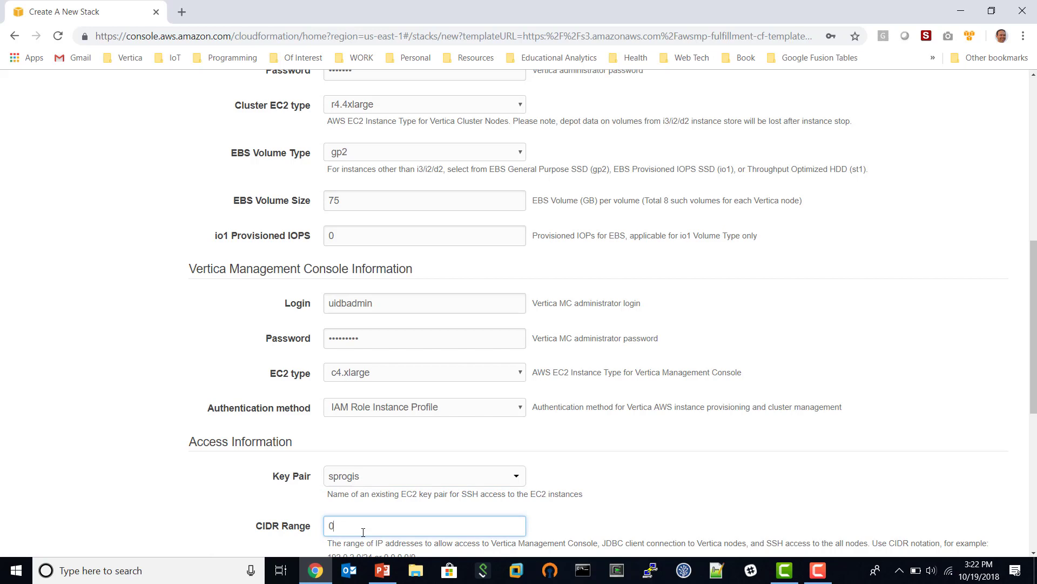
text(.0.0)
text(.0/0)
scroll(1036, 343, down, 2)
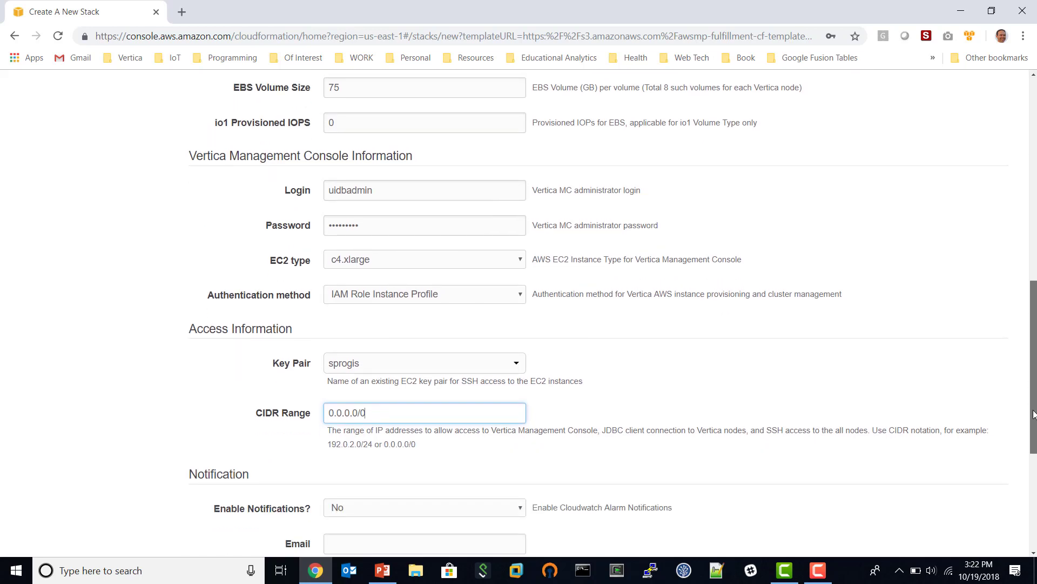
scroll(1035, 344, down, 2)
scroll(514, 380, down, 1)
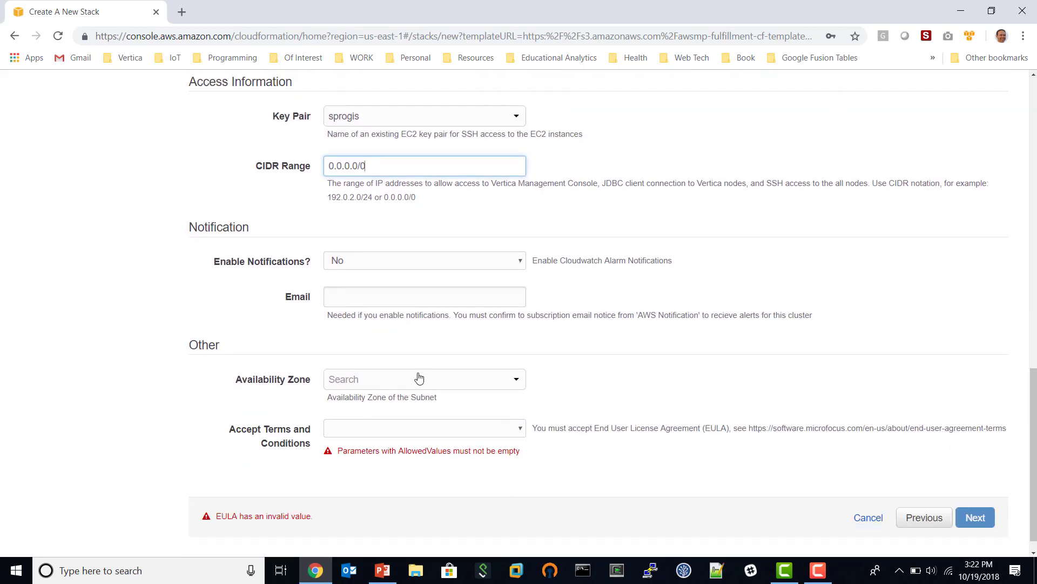
Step: Choose availability zone us-east-1a and accept the end user license agreement
click(391, 386)
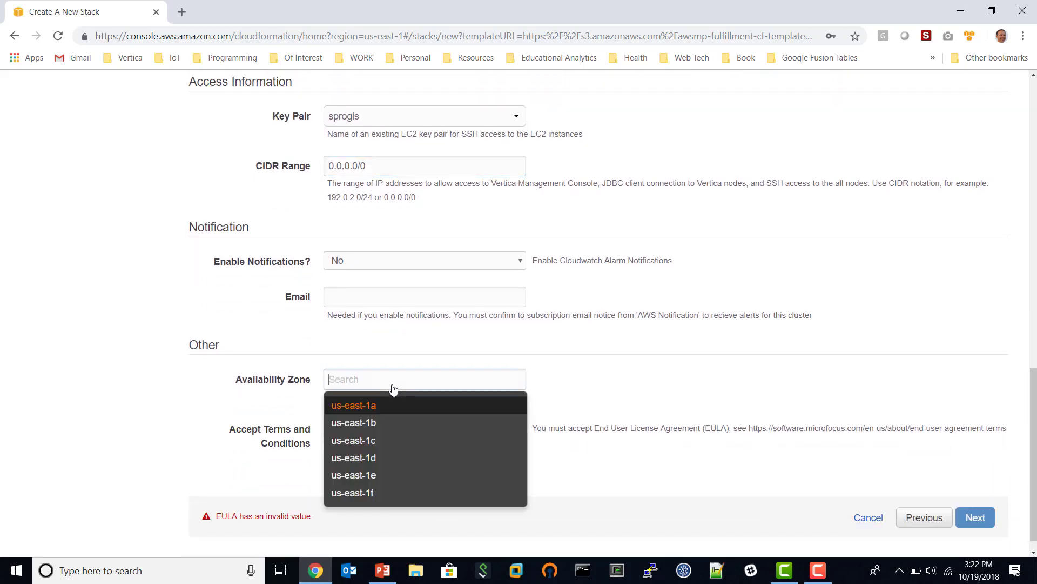
click(366, 407)
click(364, 430)
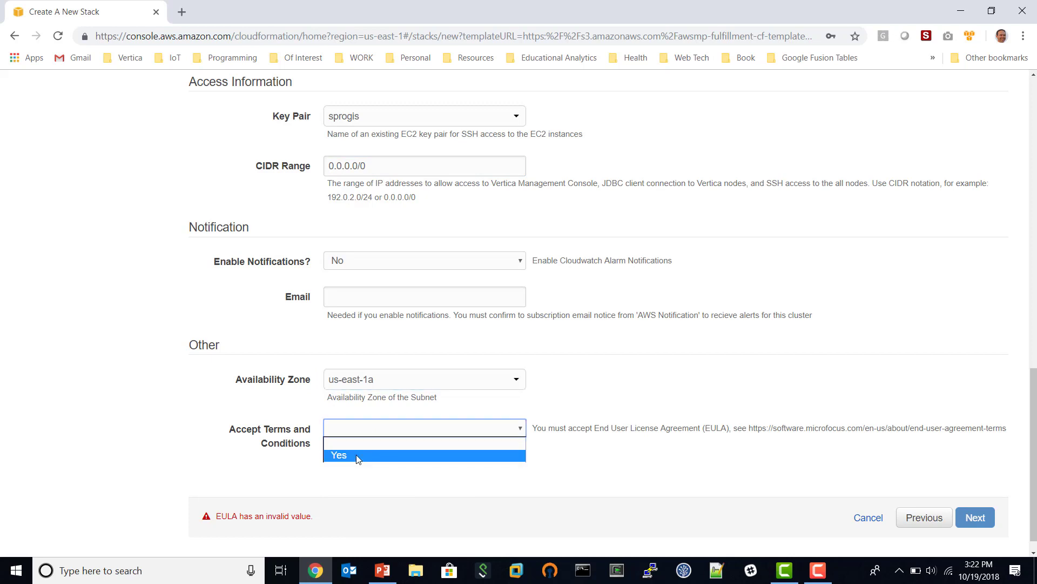
click(356, 454)
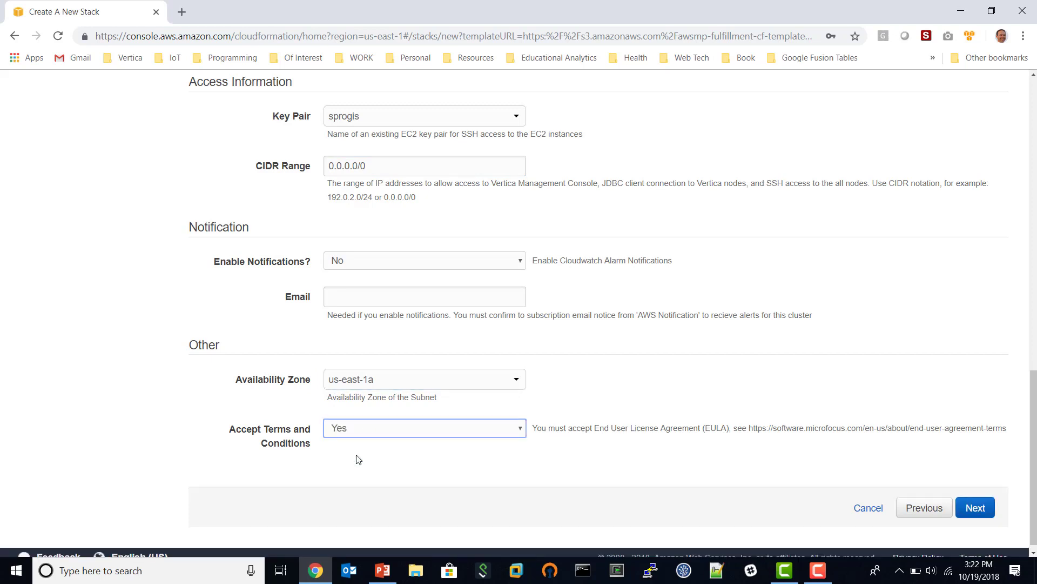
Step: Move past Parameters and Options to the review page and tick the IAM resources acknowledgment
click(975, 508)
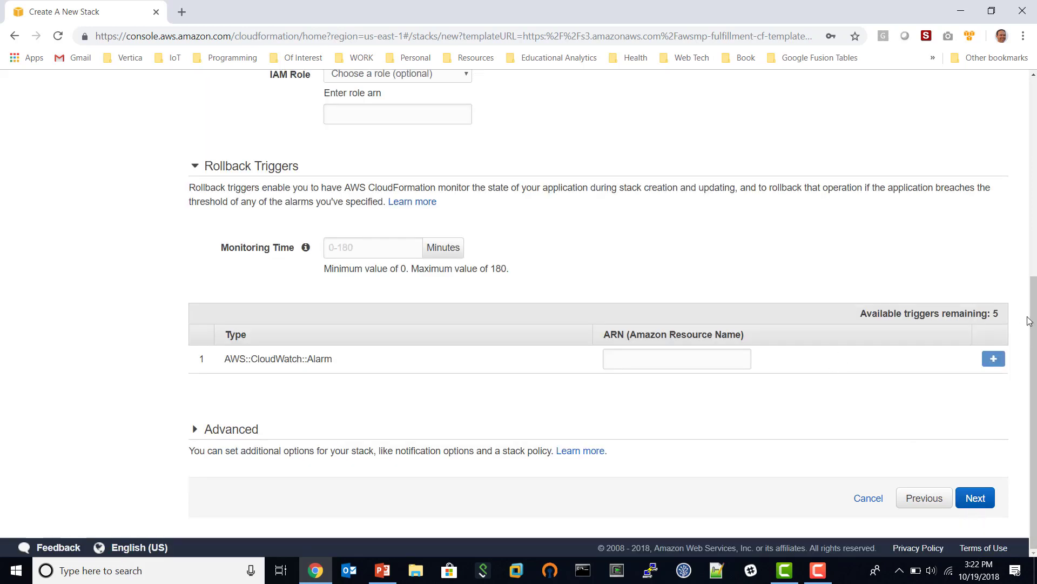
mouse_move(1034, 329)
mouse_down()
mouse_move(1011, 216)
mouse_move(1030, 347)
mouse_up()
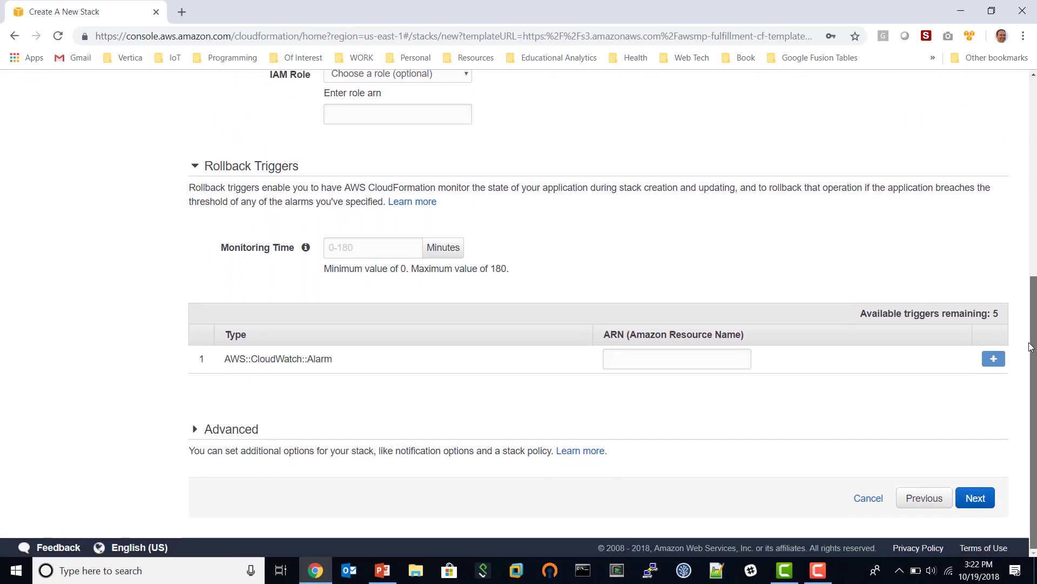
click(976, 499)
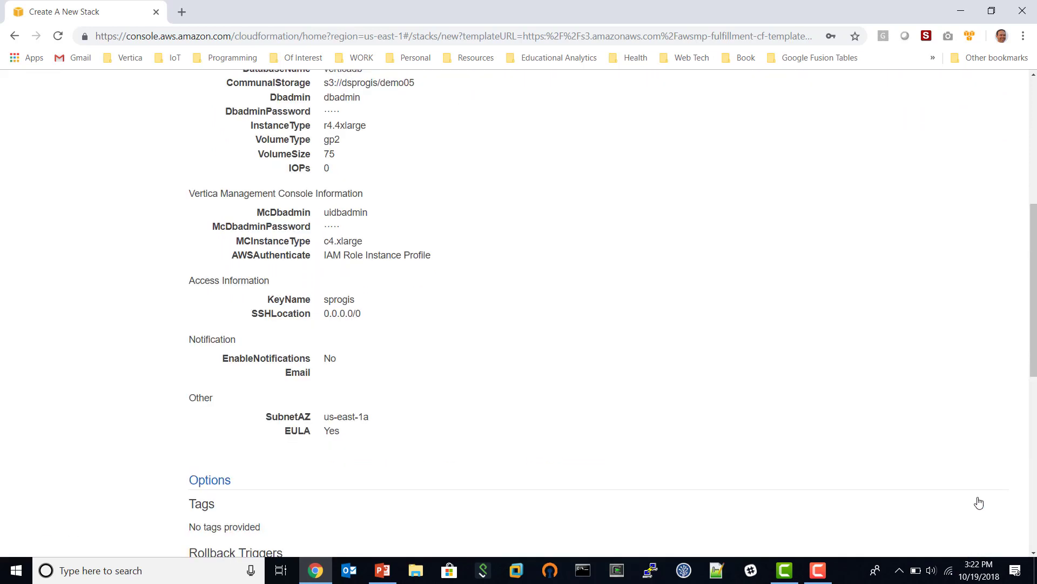
drag(1034, 292, 1033, 451)
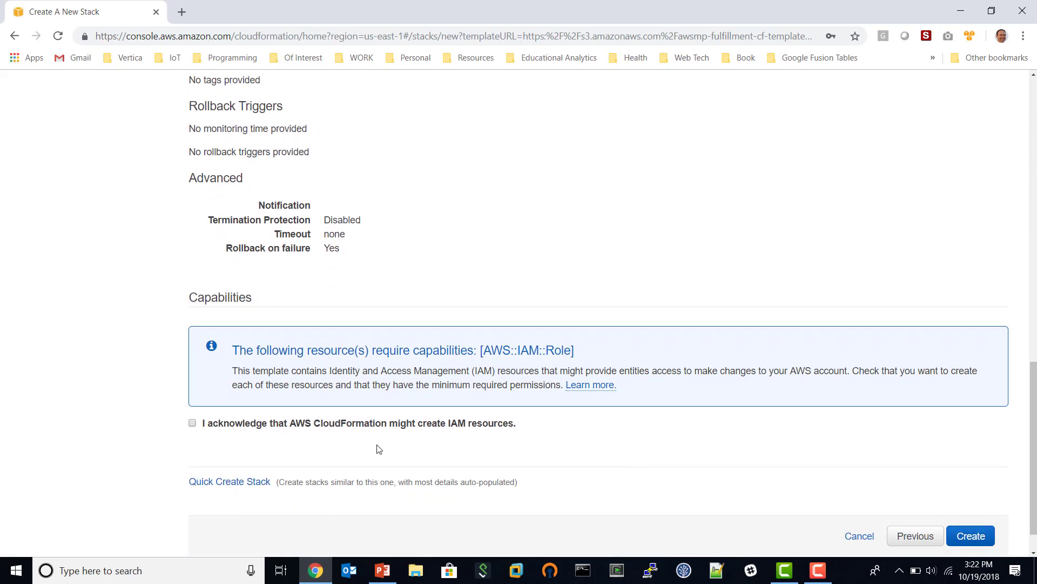
click(257, 429)
Step: Create the vertica-by-the-hour-demo stack, then refresh the list and check its events and outputs
click(971, 536)
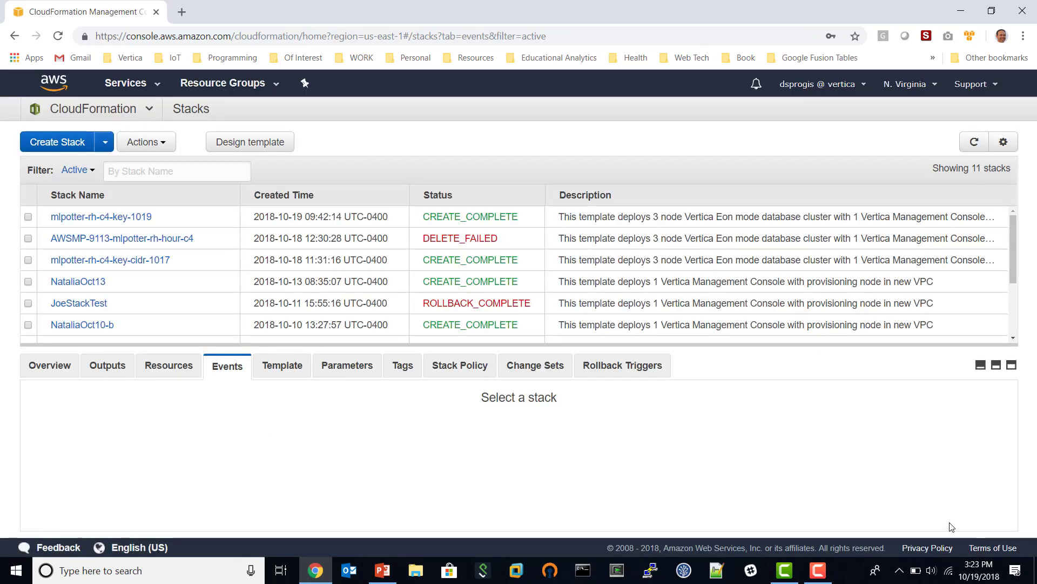
click(976, 141)
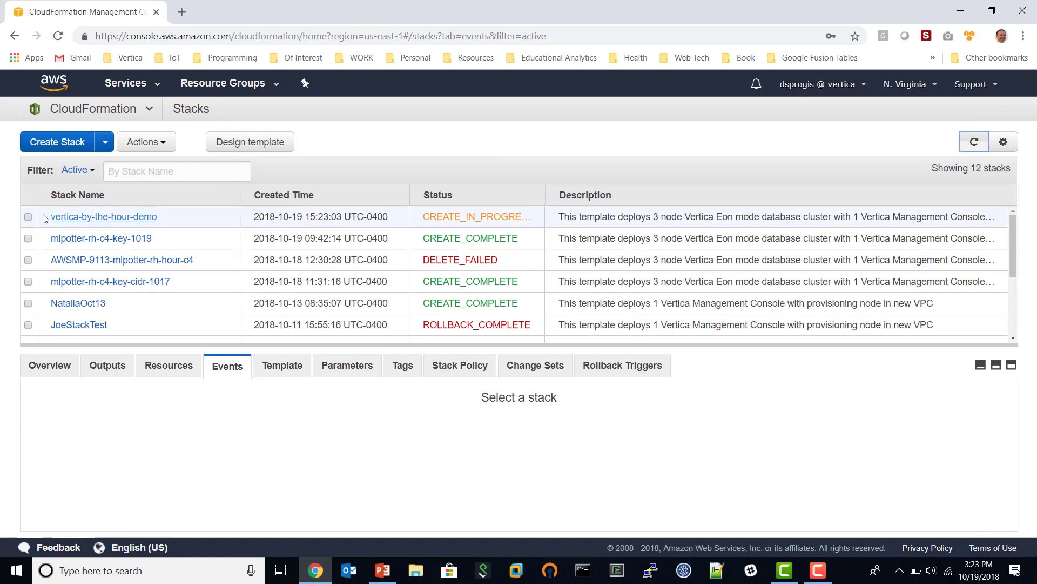
click(28, 218)
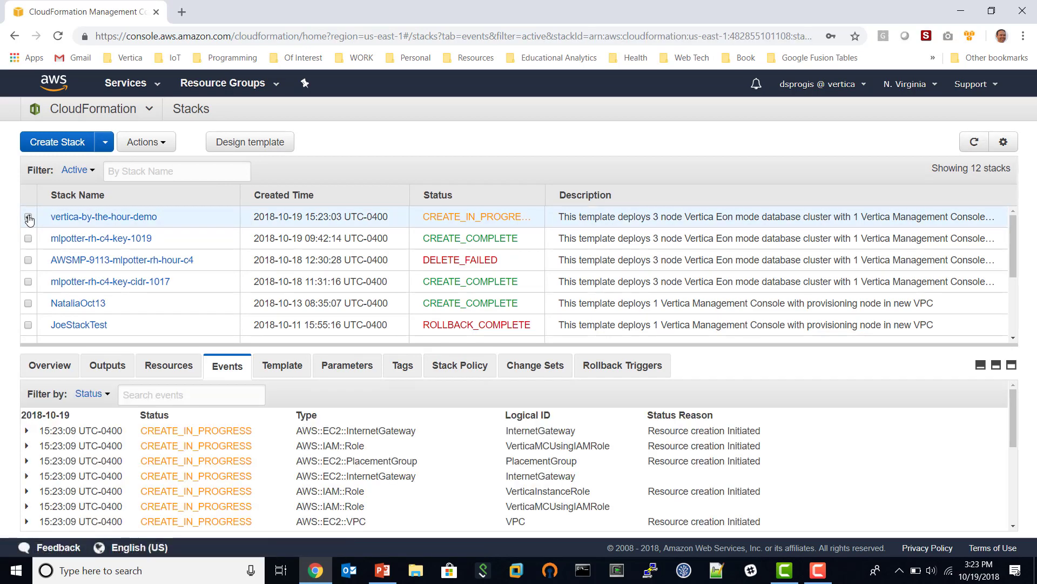
click(28, 217)
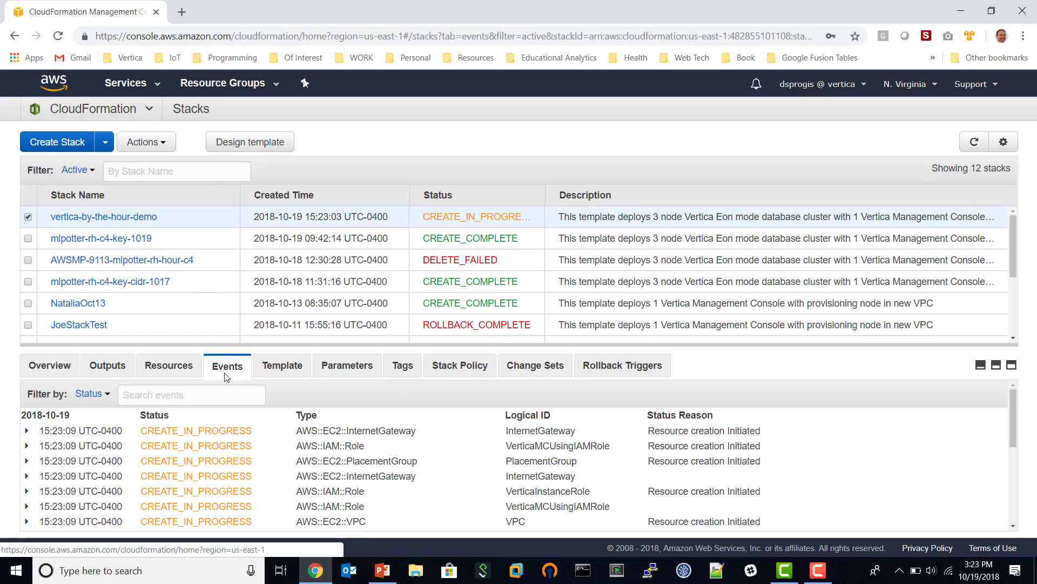
click(108, 365)
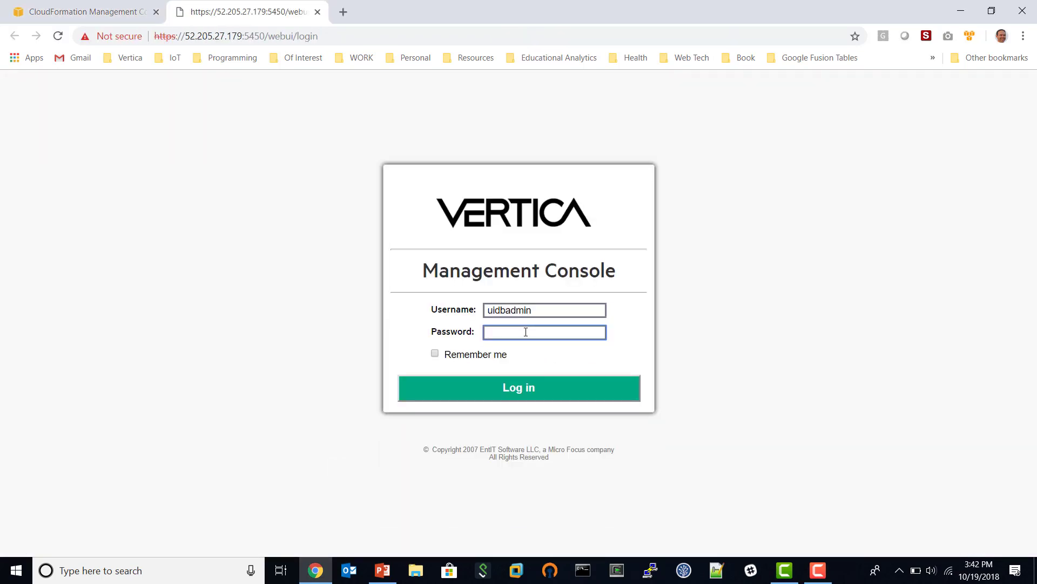
text(****)
text(****)
Step: Log in with the password, then close the announcement with 'Do not display this message again' ticked
click(521, 388)
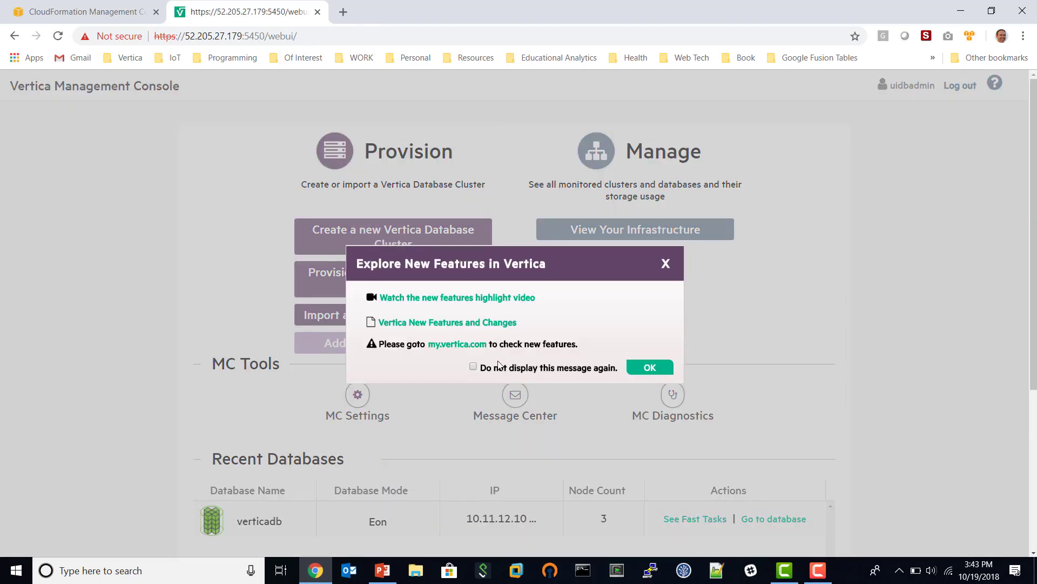
click(474, 366)
click(642, 369)
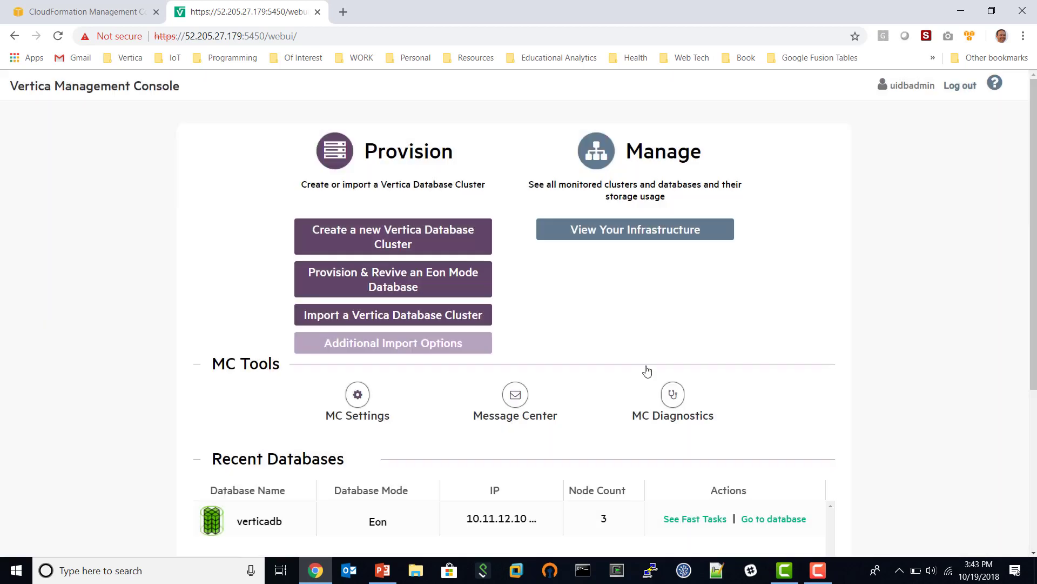
Step: Inspect the 3-host cluster's node diagram, then open the verticadb Overview dashboard
click(632, 230)
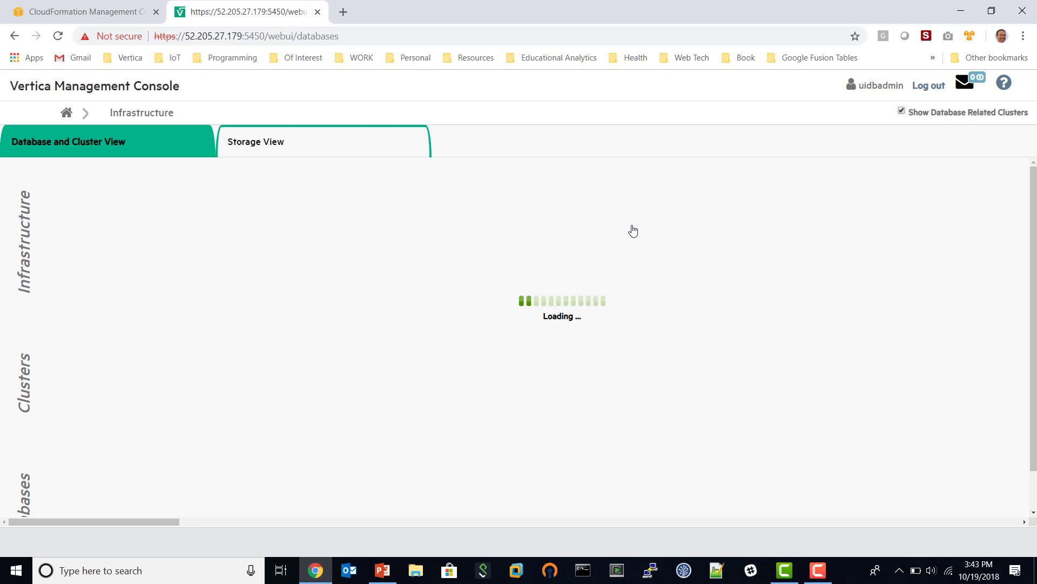
click(153, 354)
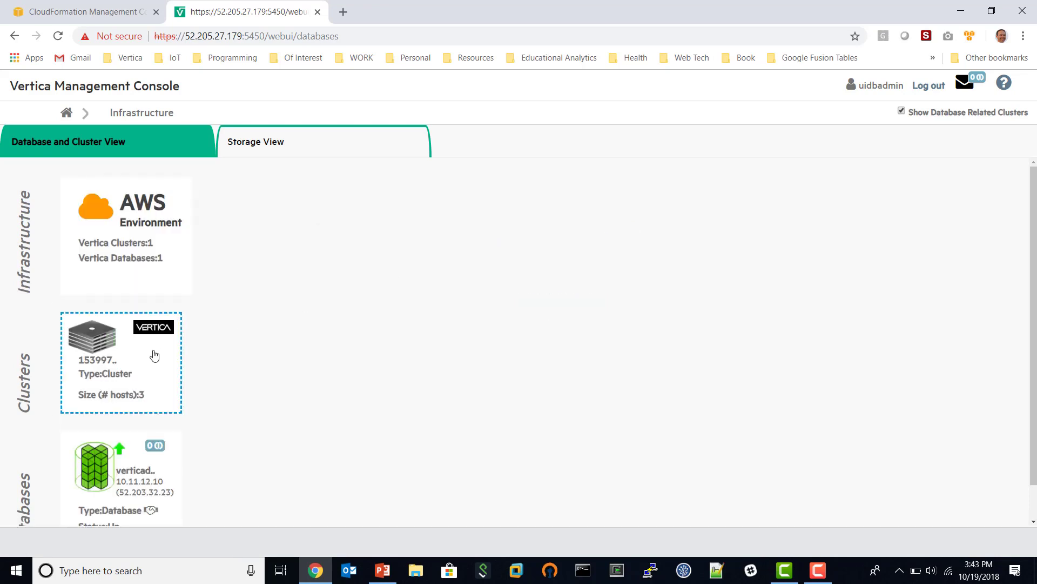
click(480, 367)
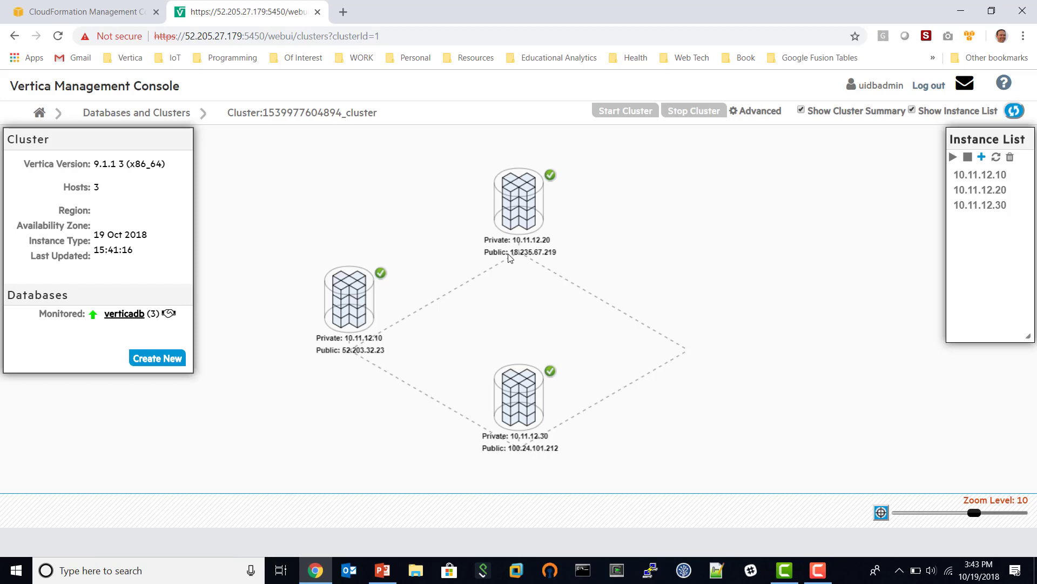
click(142, 117)
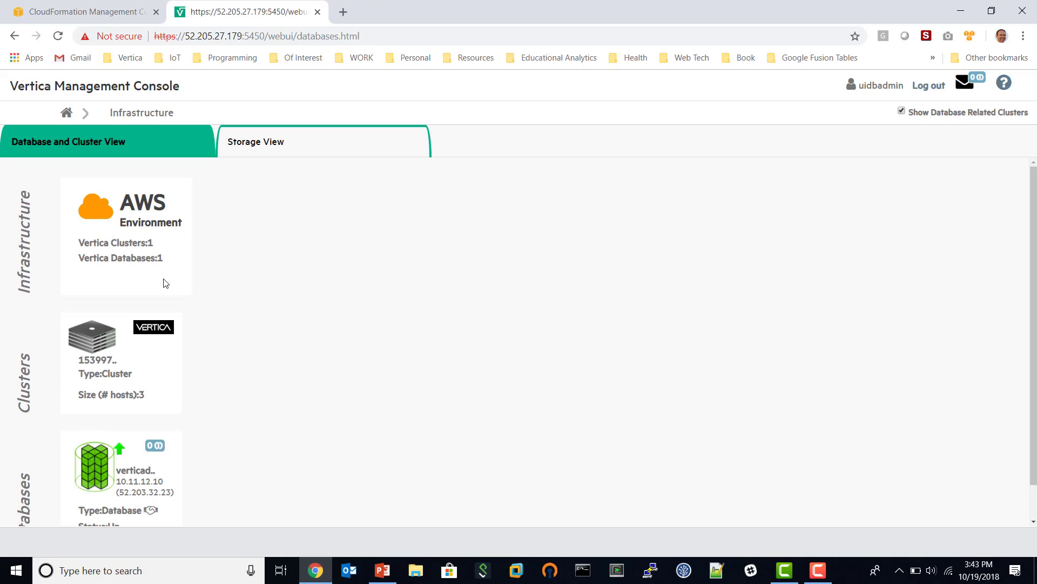
click(132, 466)
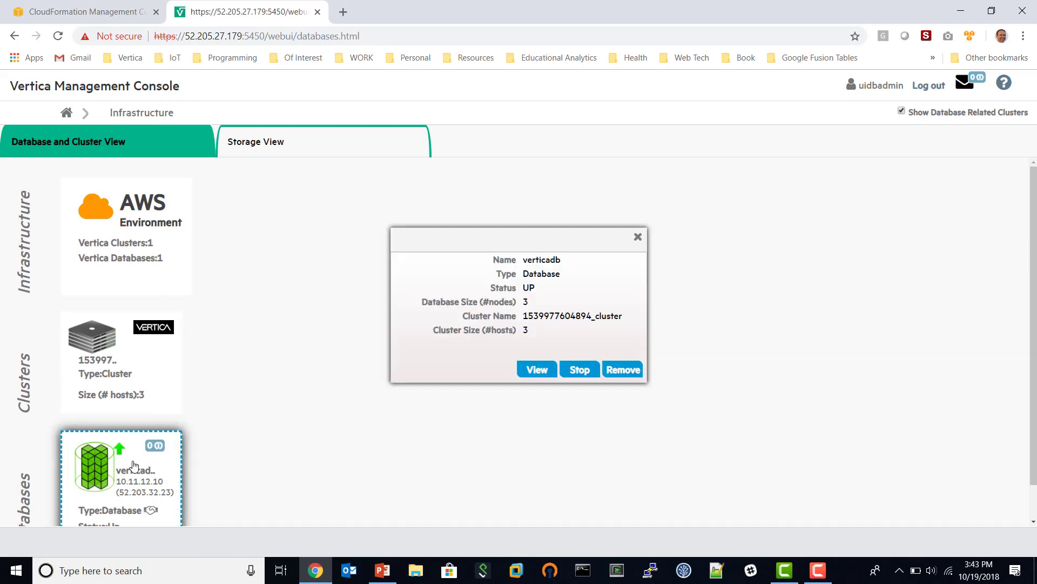
click(541, 370)
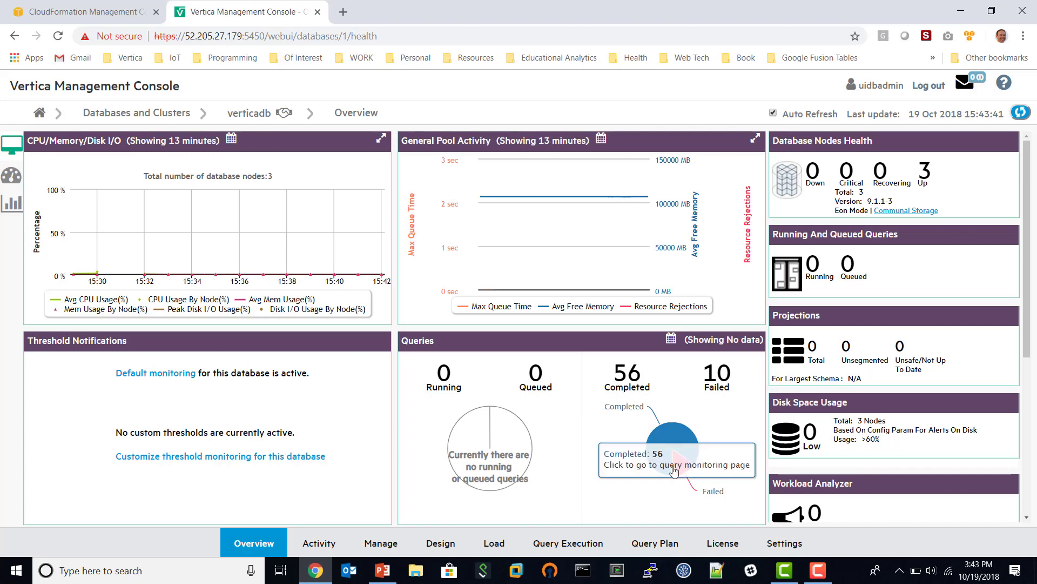
Step: Run 'select * from nodes;' in Query Execution, returning three UP nodes
click(581, 543)
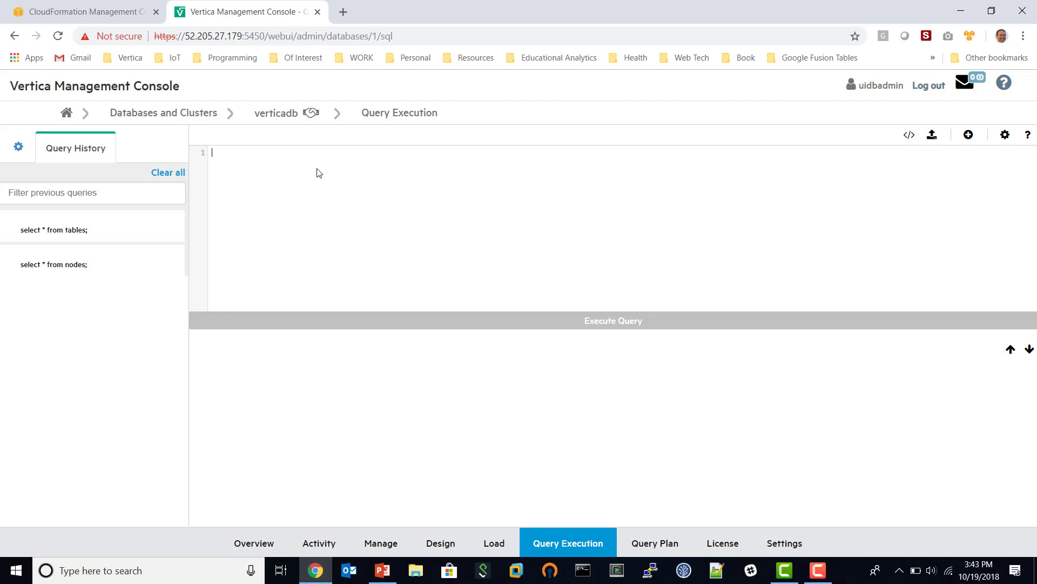
text(selc)
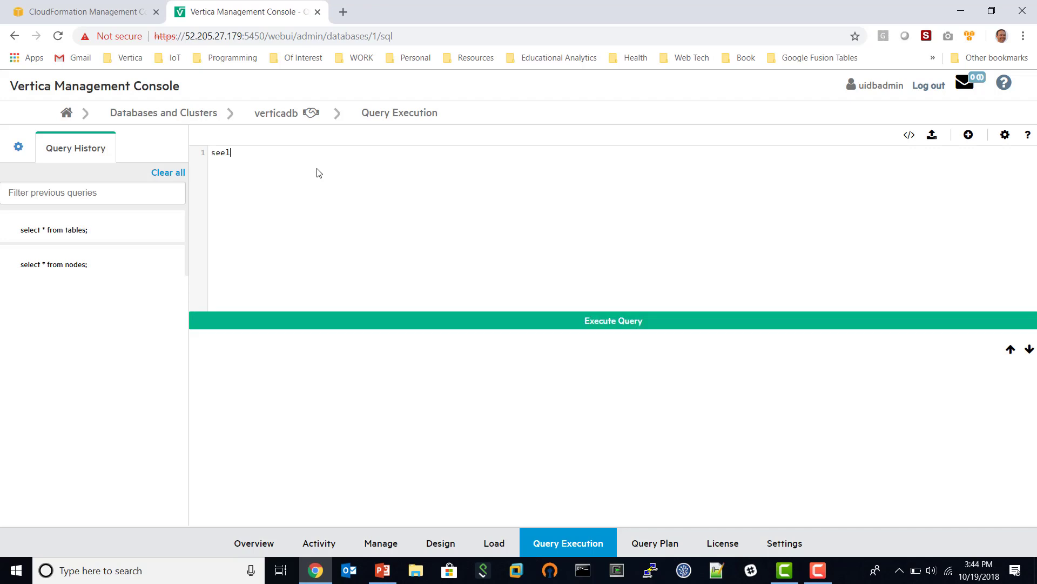
key(BackSpace)
key(BackSpace)
text(lec)
text(t * fro)
text(m nodes)
text(;)
click(463, 321)
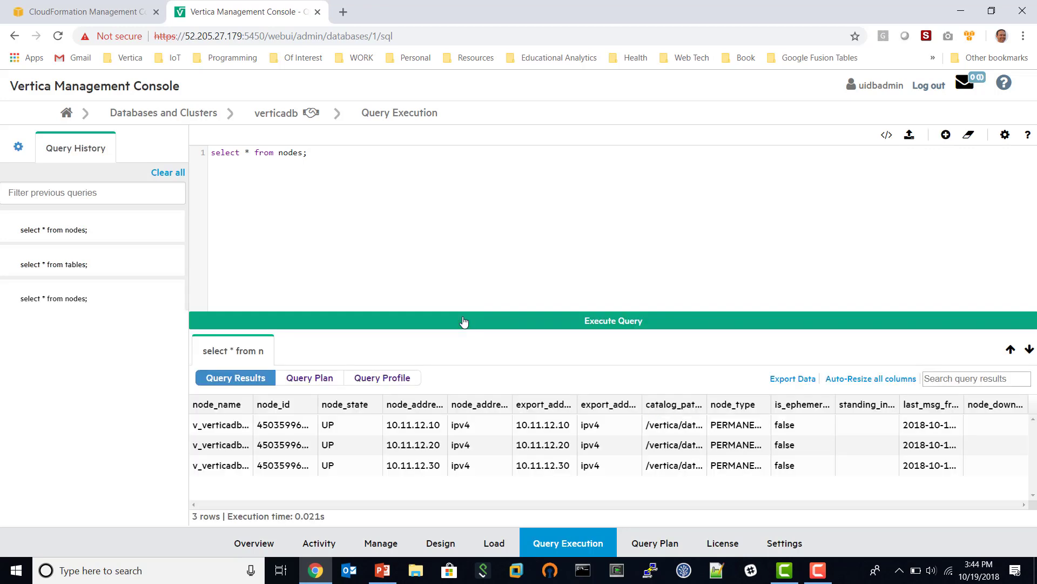